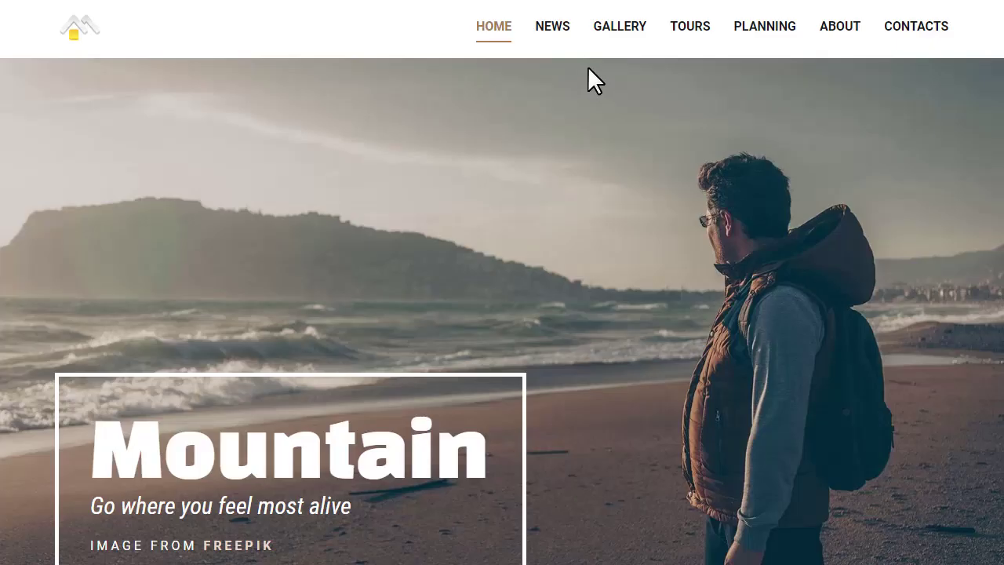
- Jump through the demo site's header menu sections, from Latest Travel News to contacts, then back to top
left_click(560, 35)
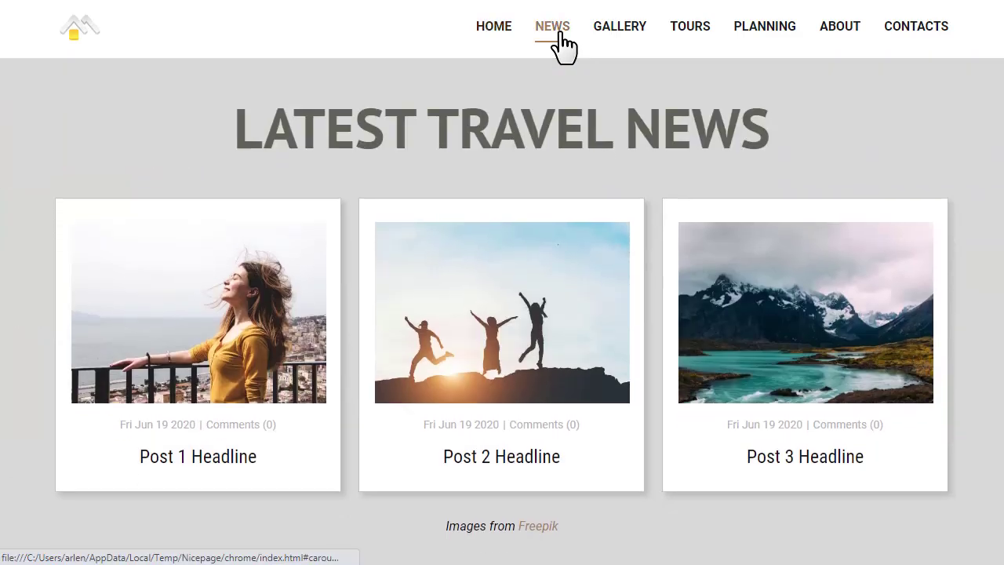
left_click(620, 35)
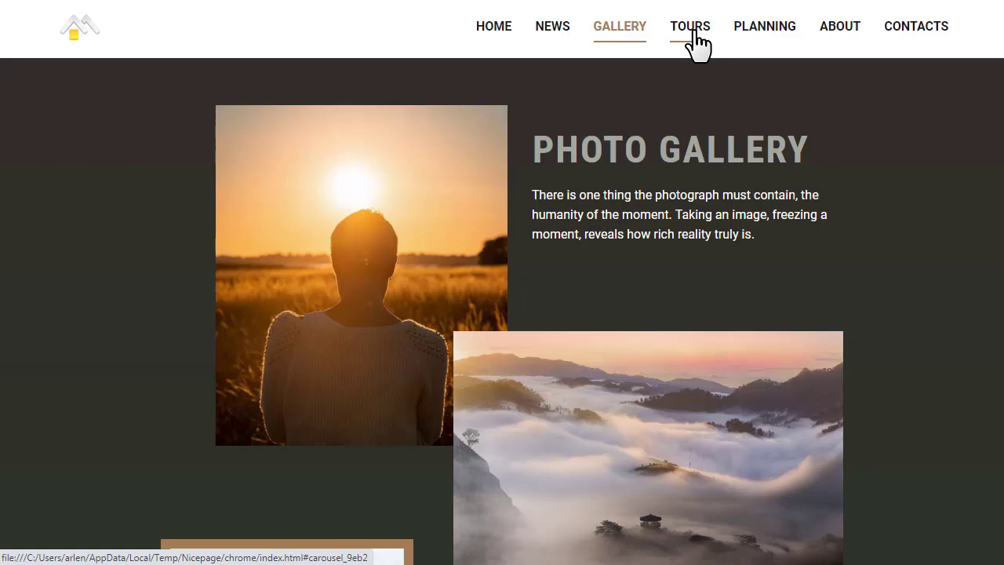
left_click(695, 41)
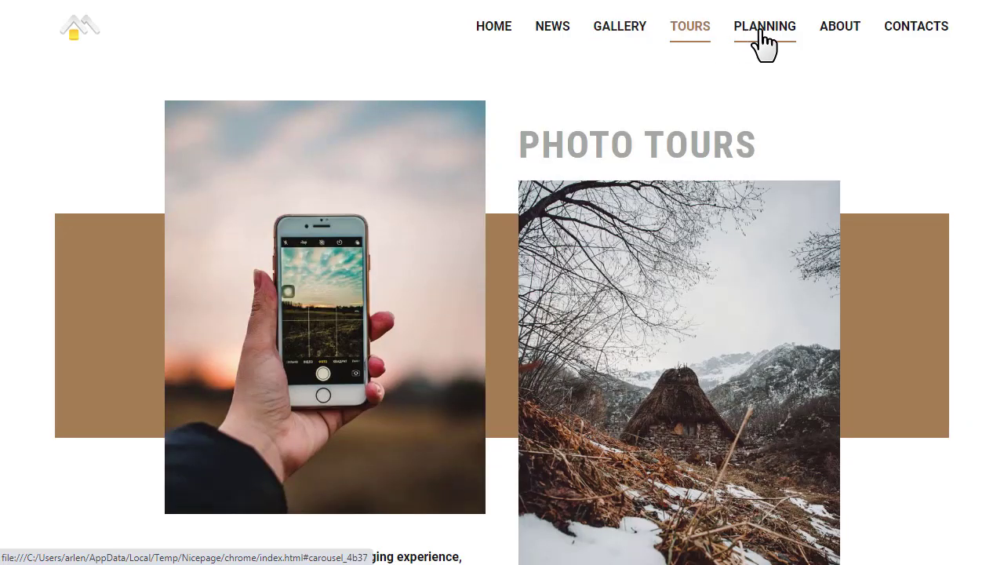
left_click(764, 40)
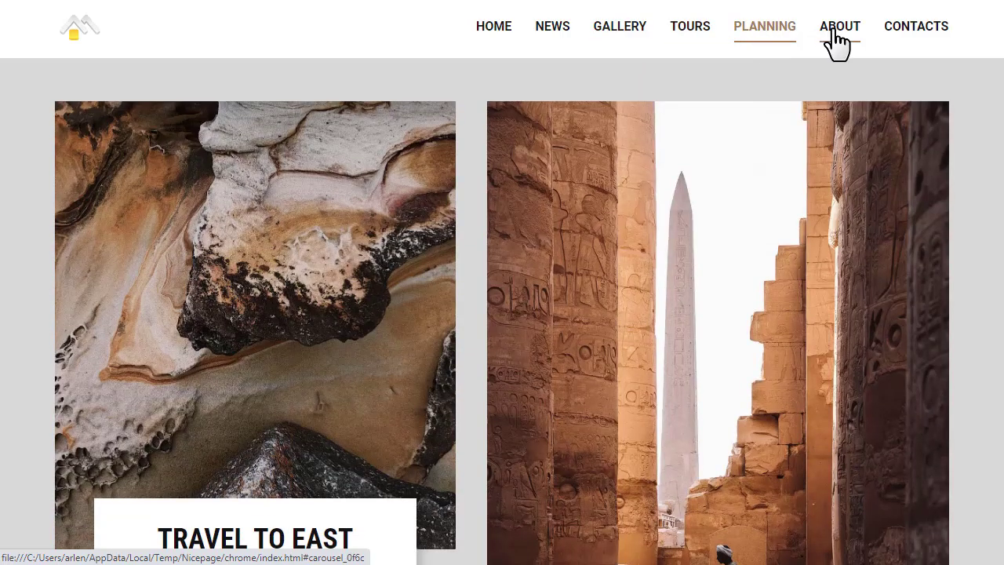
left_click(836, 43)
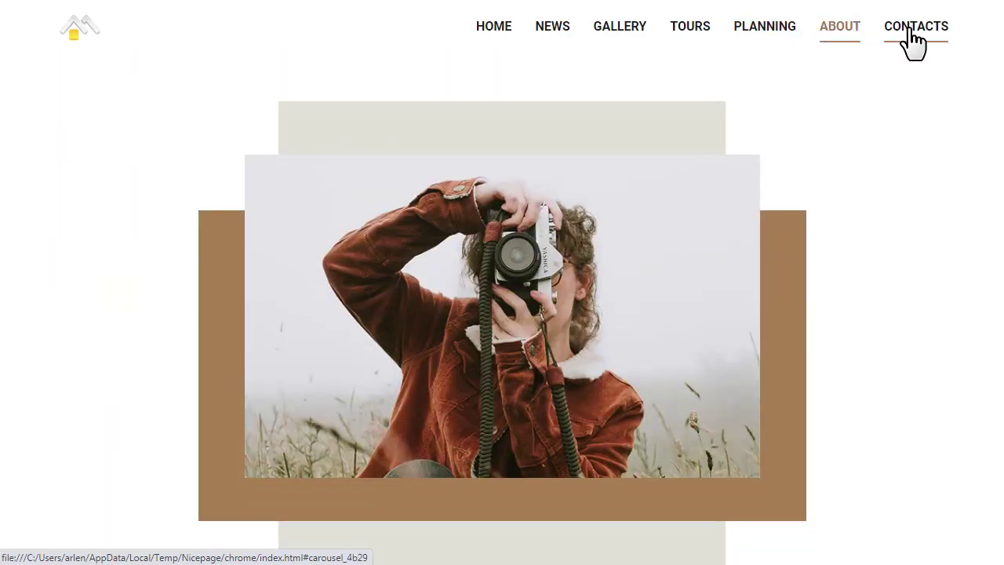
left_click(923, 44)
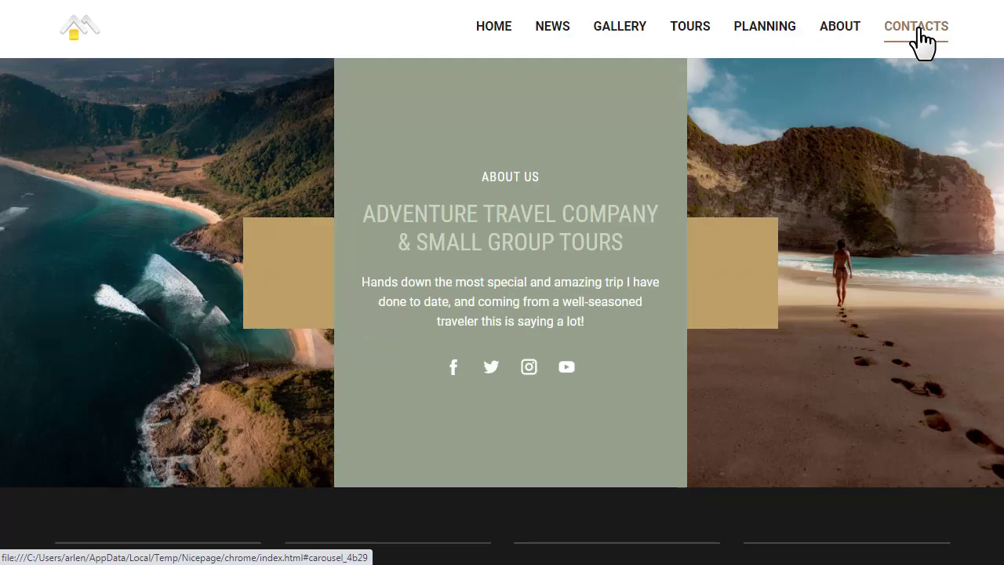
left_click(499, 35)
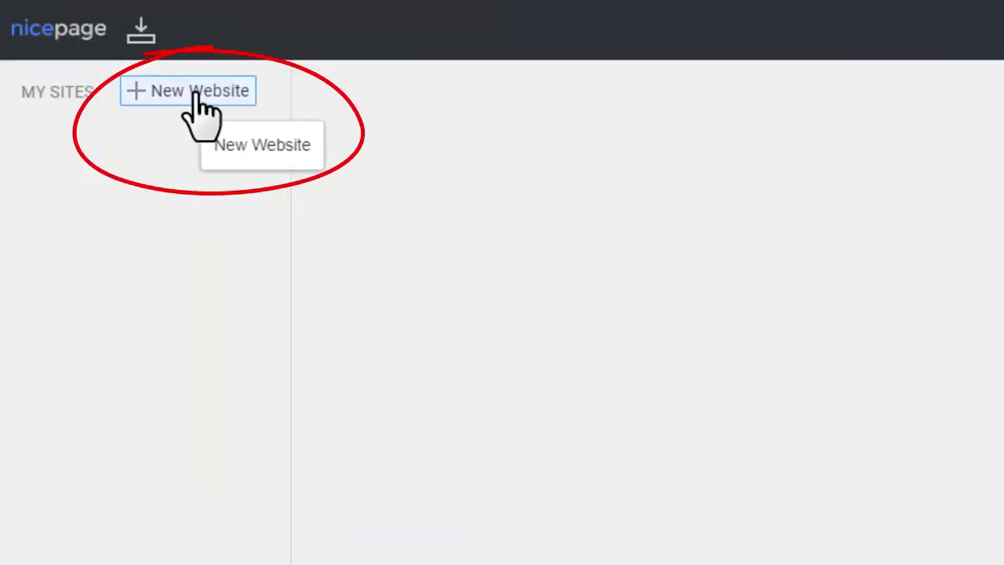
- Create a new website from the first ready-to-use template and select its header menu
left_click(196, 96)
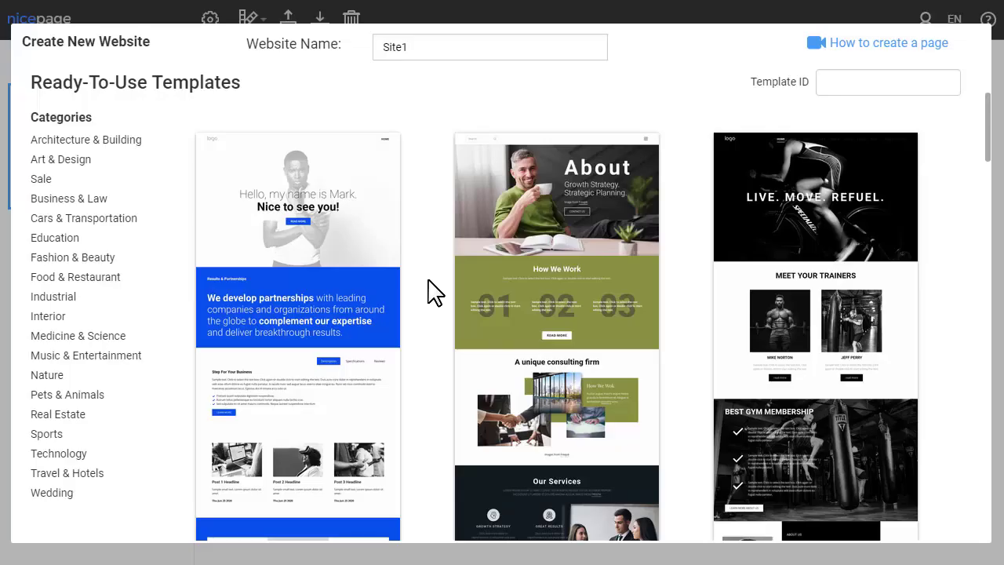
left_click(355, 265)
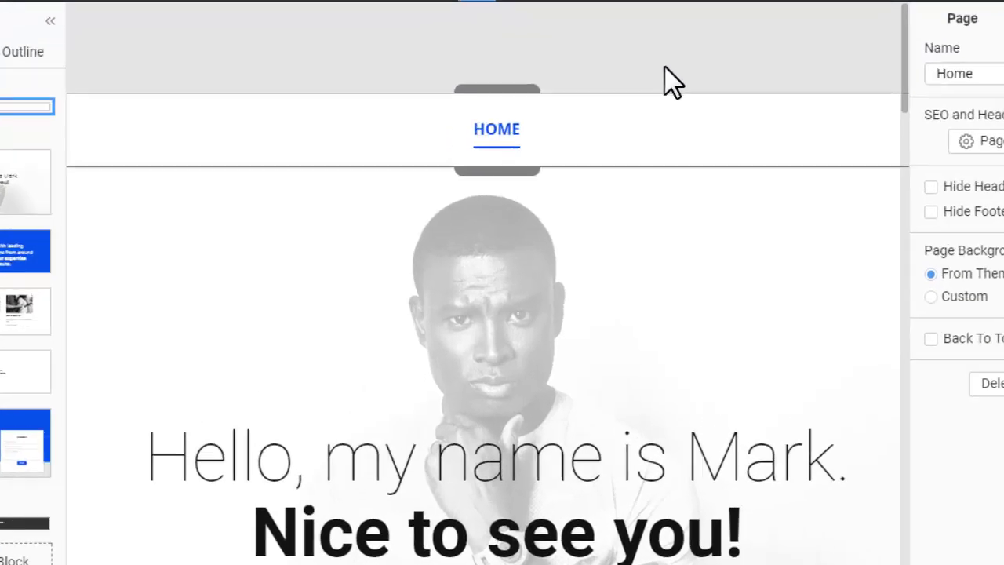
left_click(502, 148)
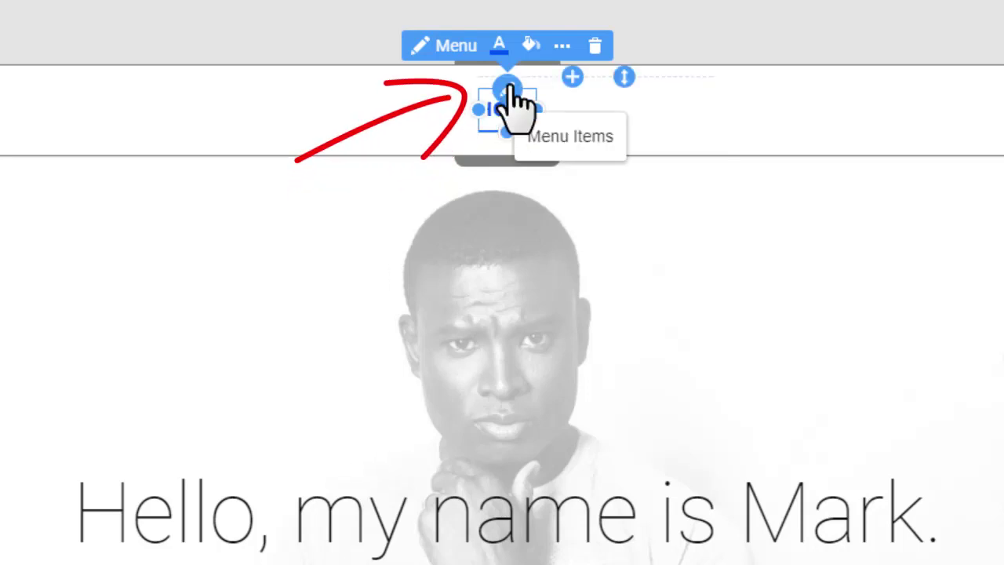
- Link the Home menu item to the Block 1 anchor with the label 'Home'
left_click(508, 91)
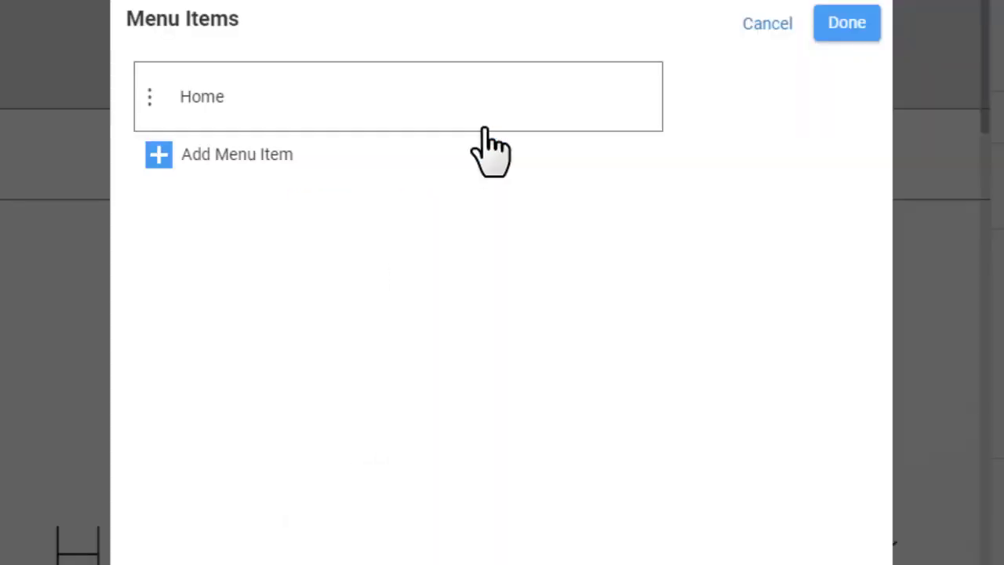
left_click(257, 102)
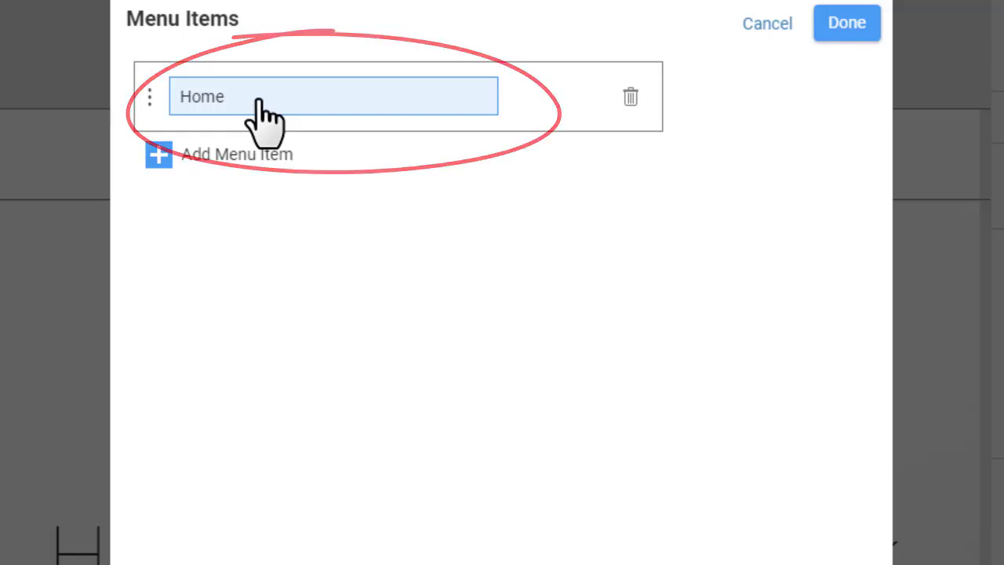
left_click(259, 106)
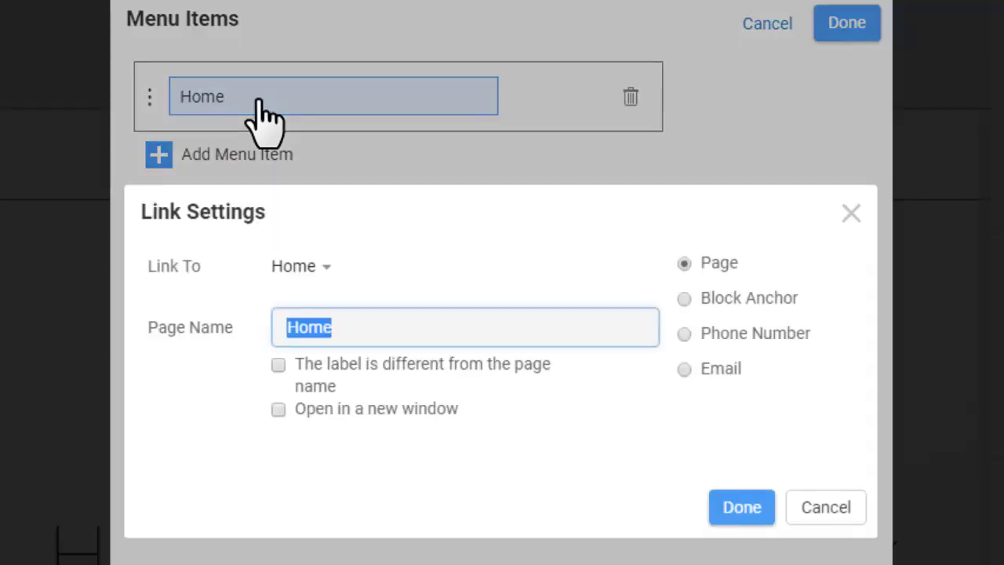
left_click(684, 299)
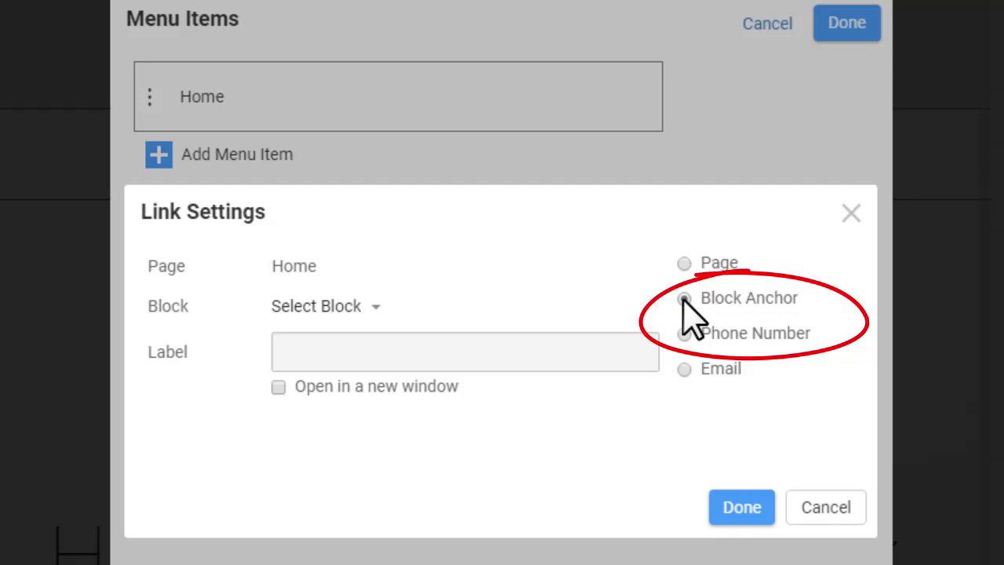
left_click(364, 307)
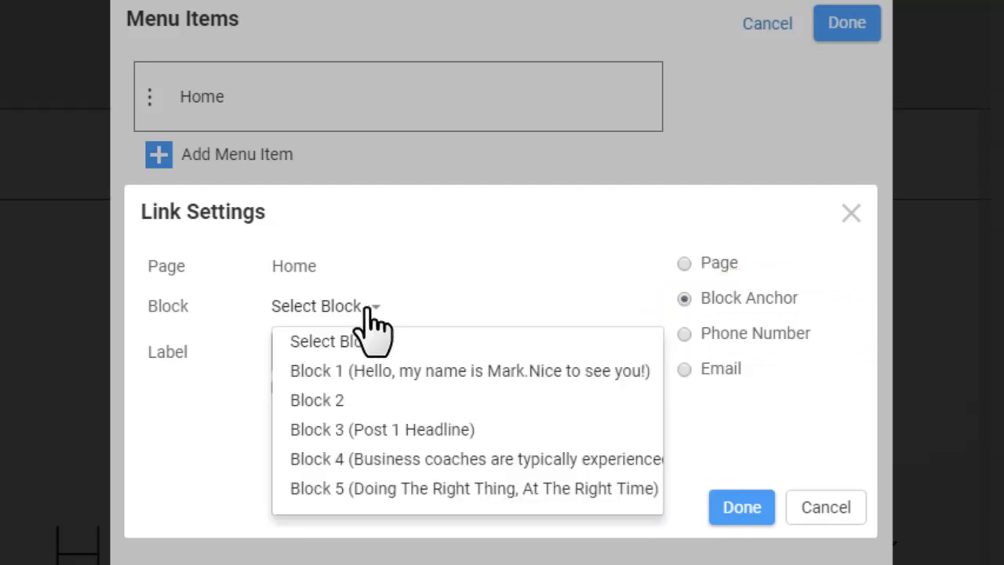
left_click(381, 375)
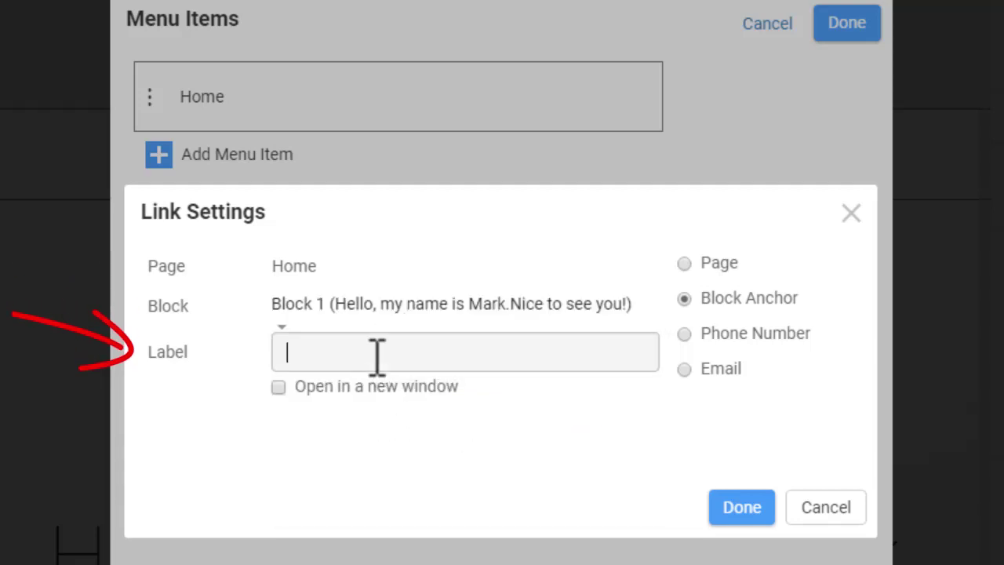
type("Home")
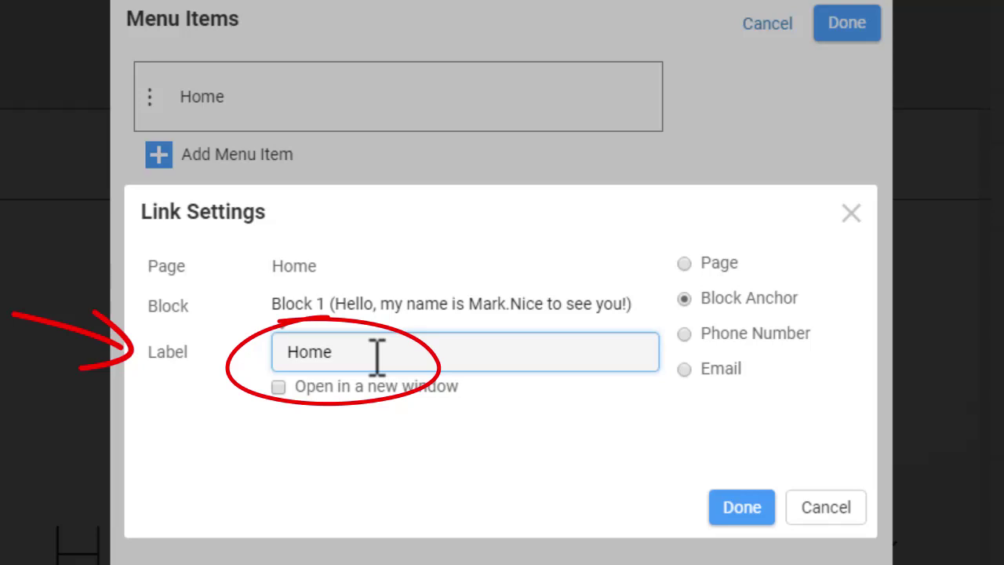
left_click(758, 511)
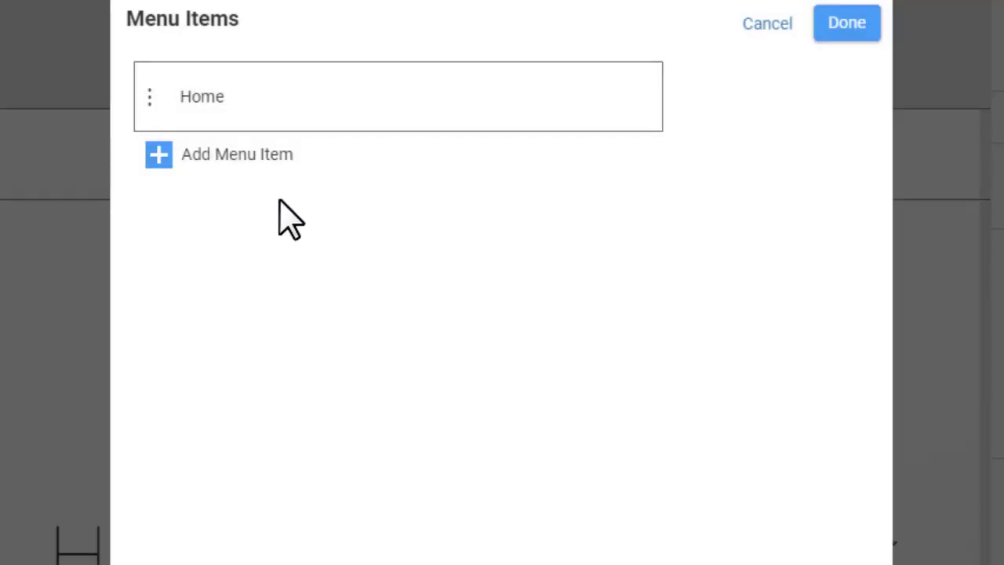
- Add an 'About' menu item linked to the Block 2 anchor
left_click(265, 167)
left_click(690, 301)
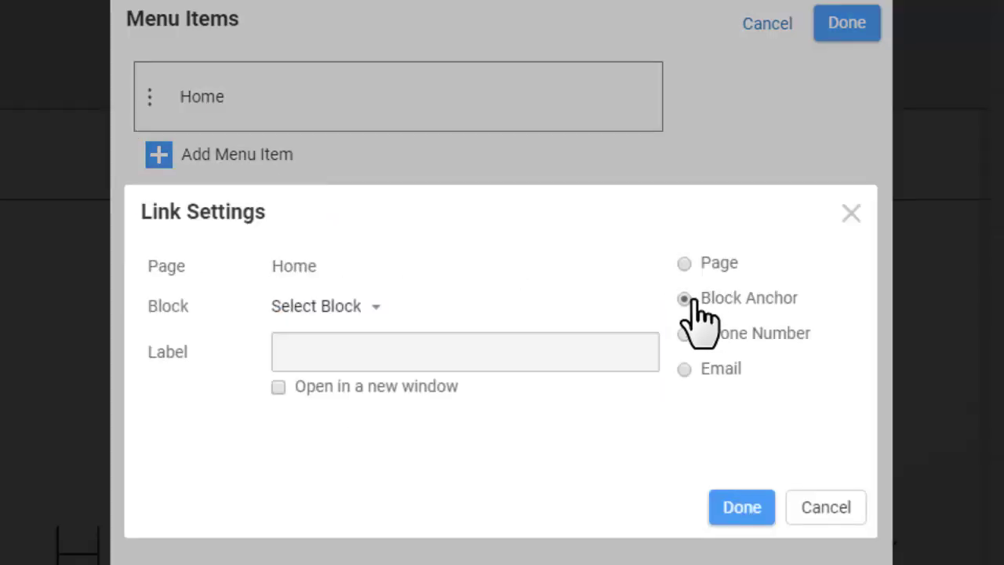
left_click(355, 307)
left_click(367, 401)
left_click(345, 352)
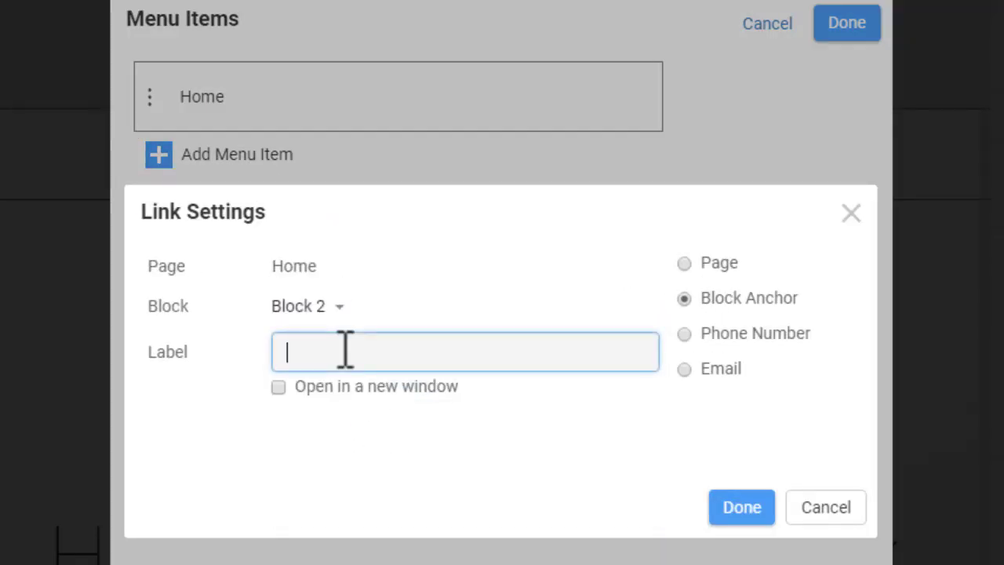
type("About")
left_click(742, 508)
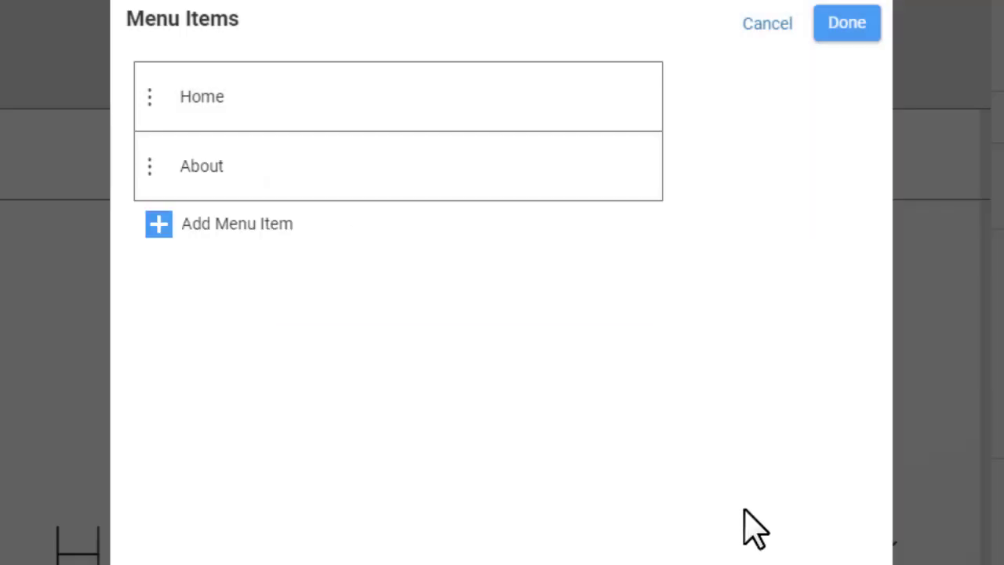
- Add a 'News' menu item linked to the Block 3 anchor and apply the menu changes
left_click(259, 225)
left_click(684, 298)
left_click(378, 306)
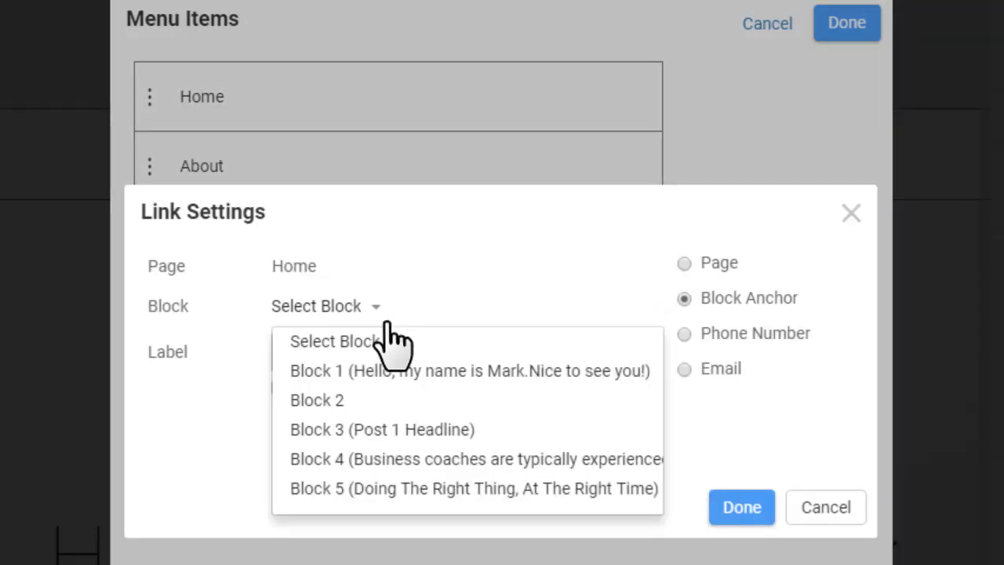
left_click(423, 424)
left_click(389, 353)
type("News")
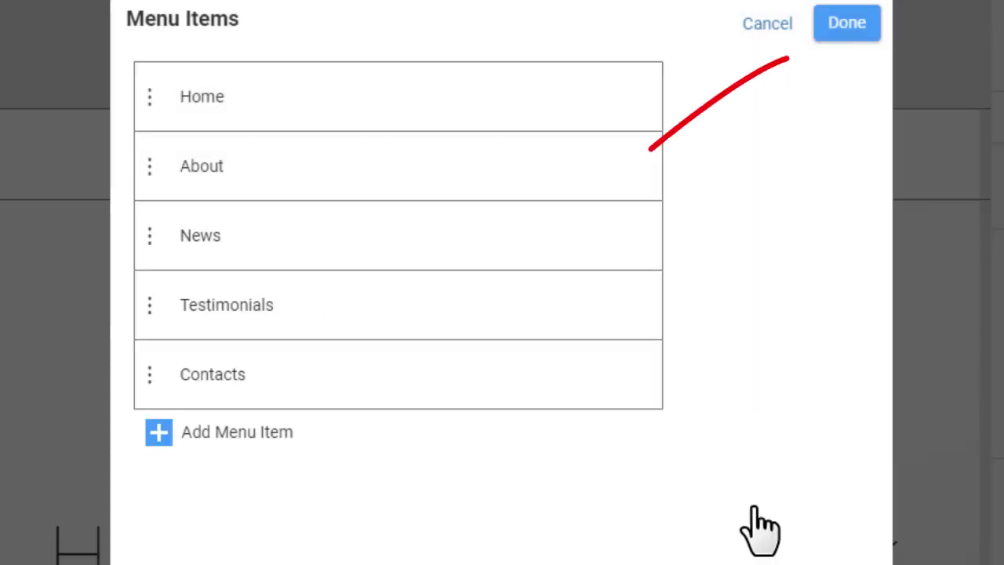
left_click(859, 31)
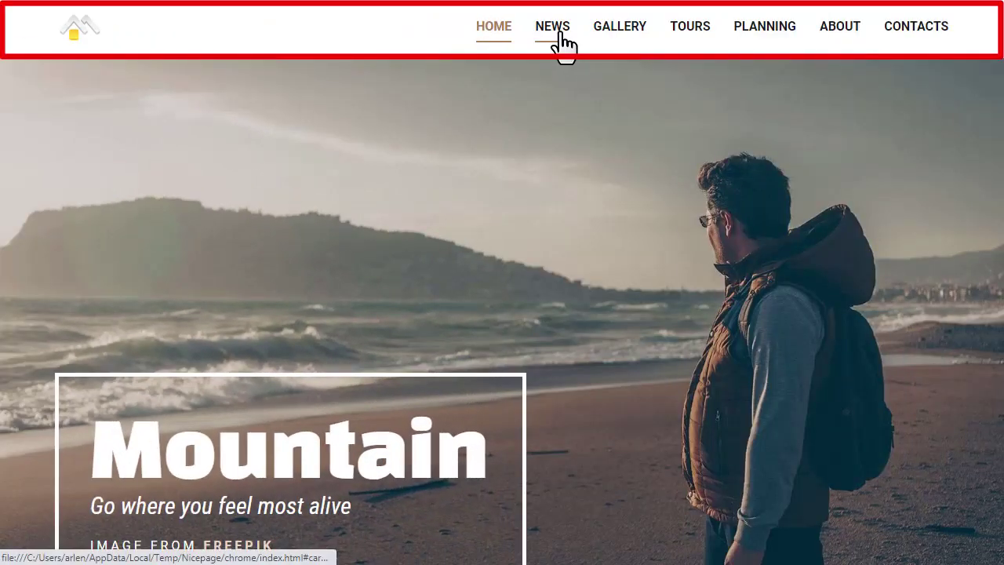
- In the demo preview, jump via the sticky header to News, Gallery, Tours, About and contacts sections, then top
left_click(564, 45)
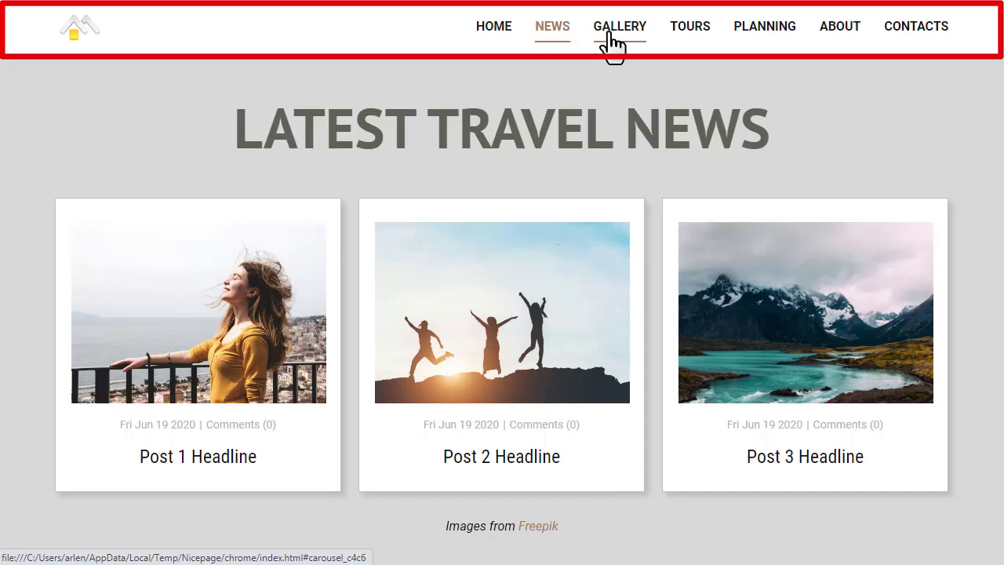
left_click(626, 45)
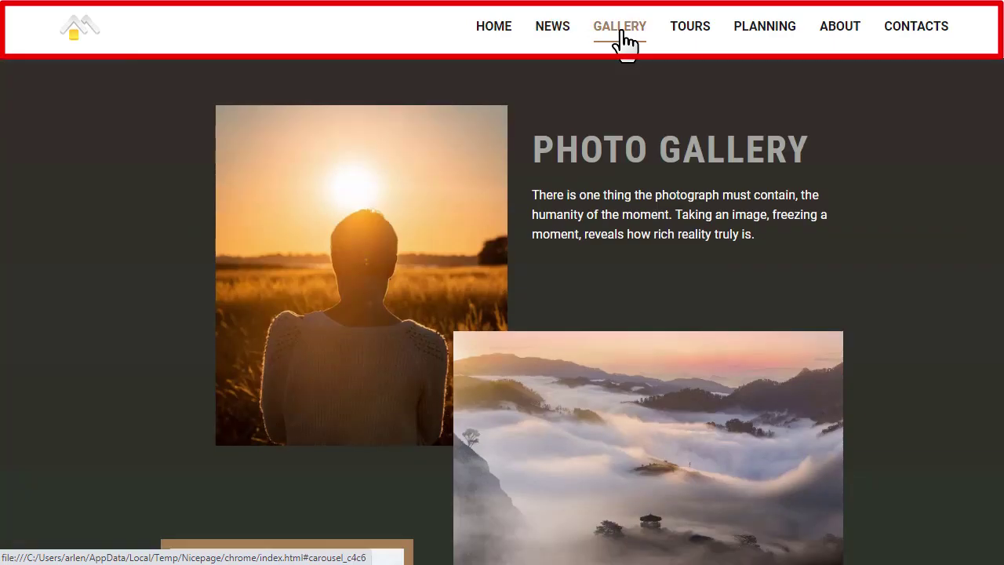
left_click(696, 41)
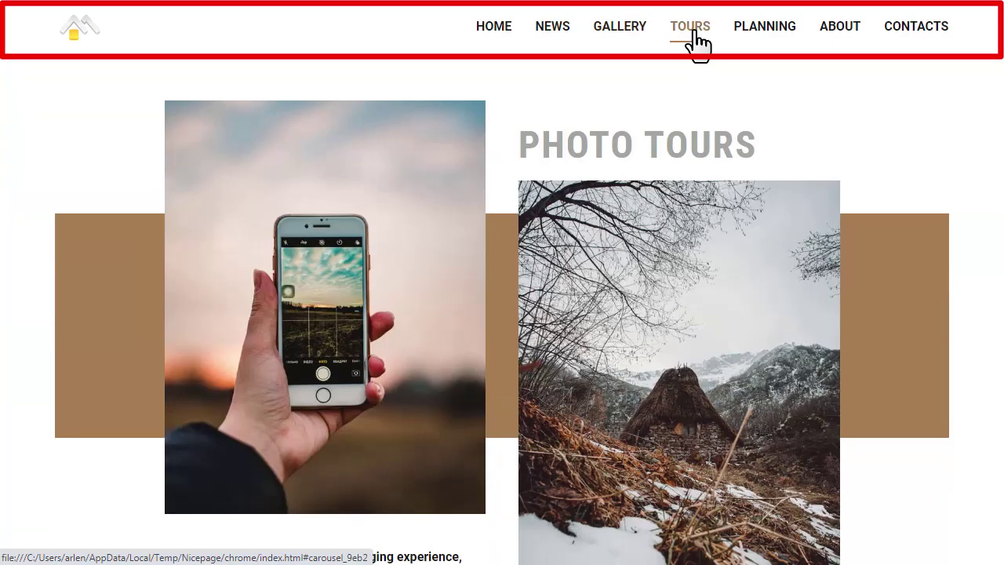
left_click(762, 41)
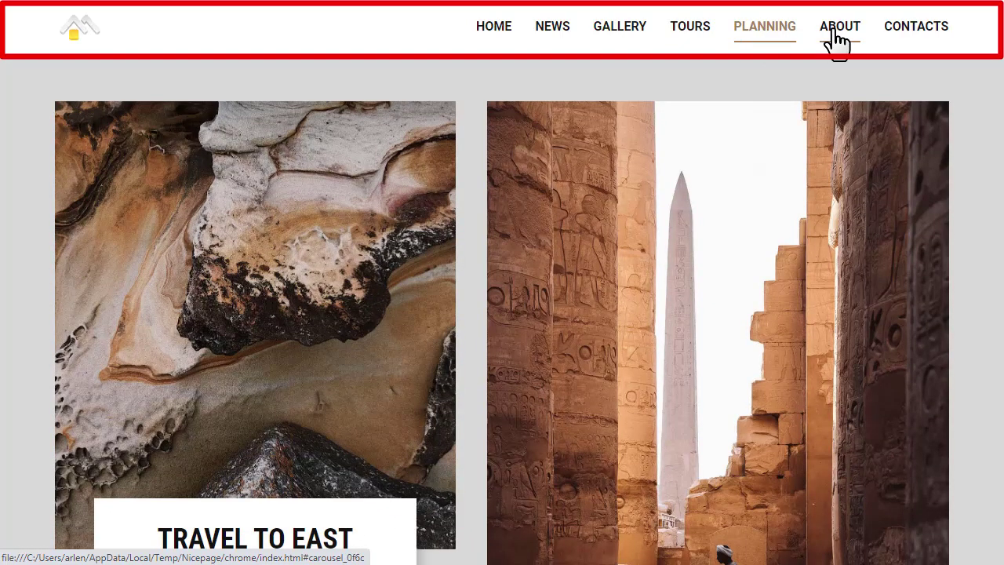
left_click(838, 40)
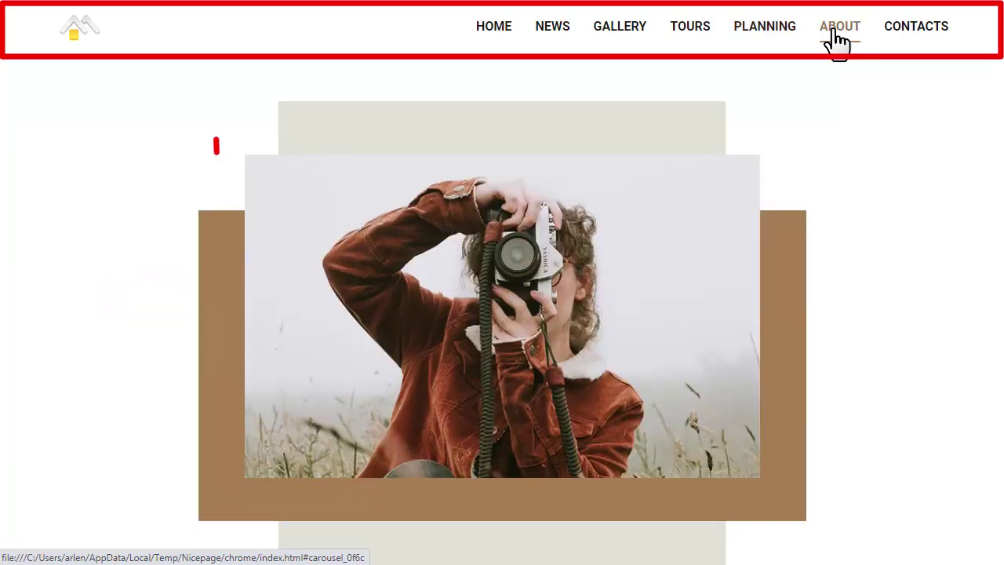
left_click(919, 38)
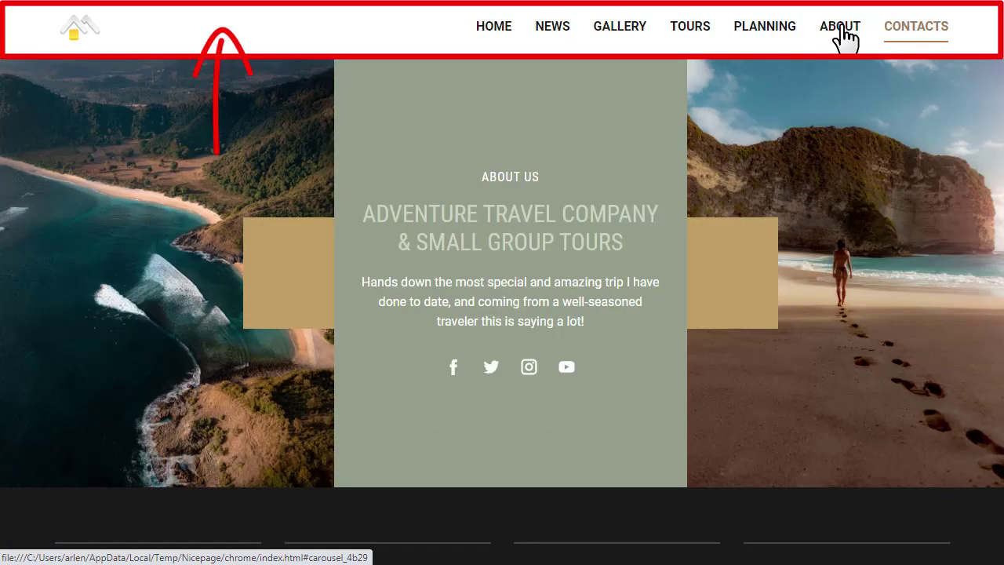
left_click(494, 32)
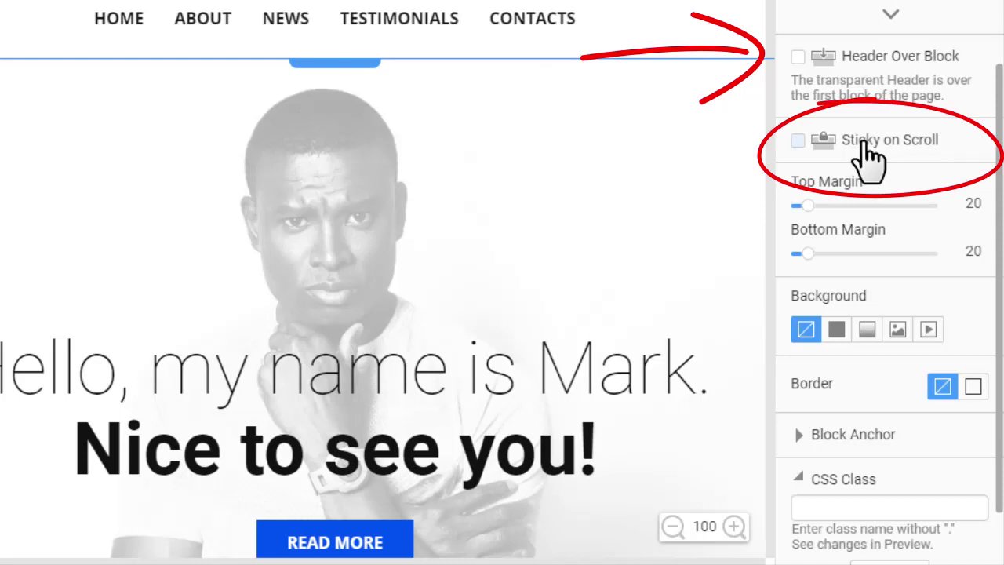
- Make the header Sticky on Scroll with a solid white colour background
left_click(871, 157)
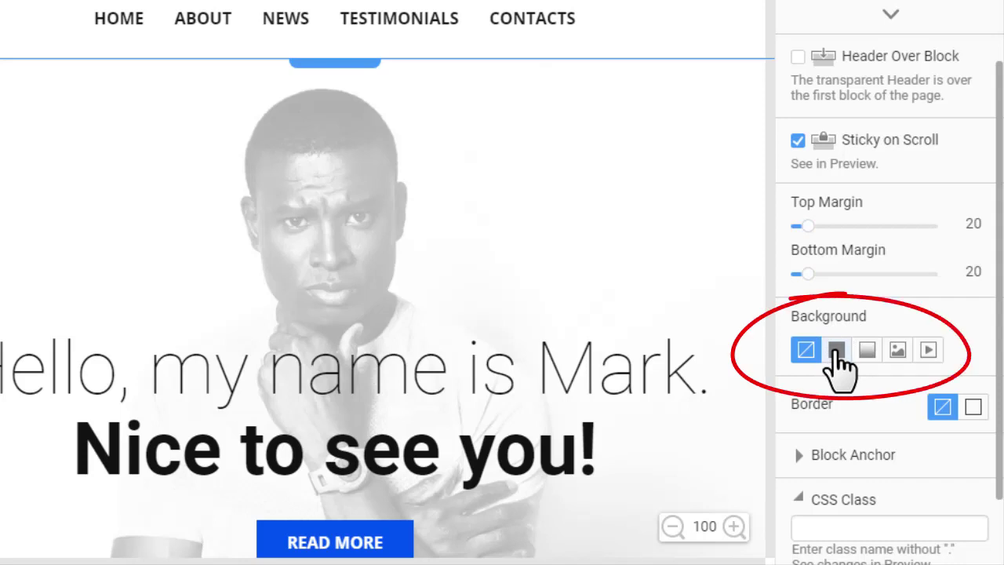
left_click(836, 352)
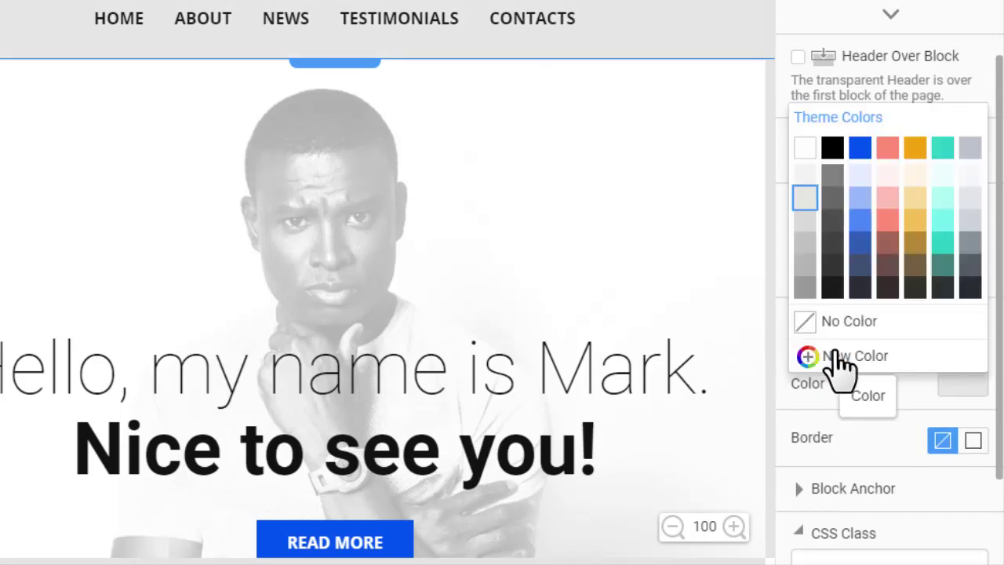
left_click(808, 146)
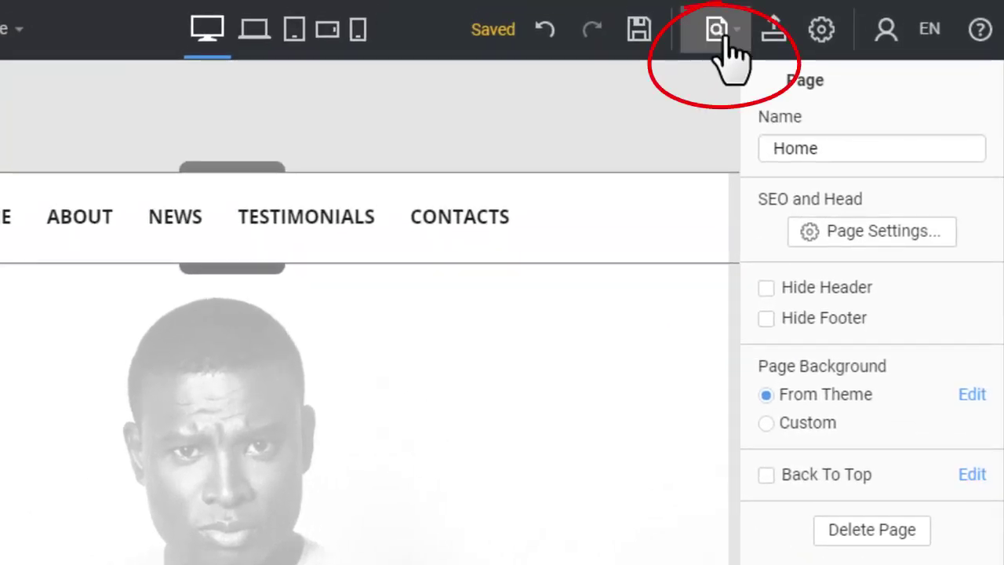
- Preview the site in Chrome and test the ABOUT, NEWS, TESTIMONIALS, CONTACTS and HOME menu jumps
left_click(731, 38)
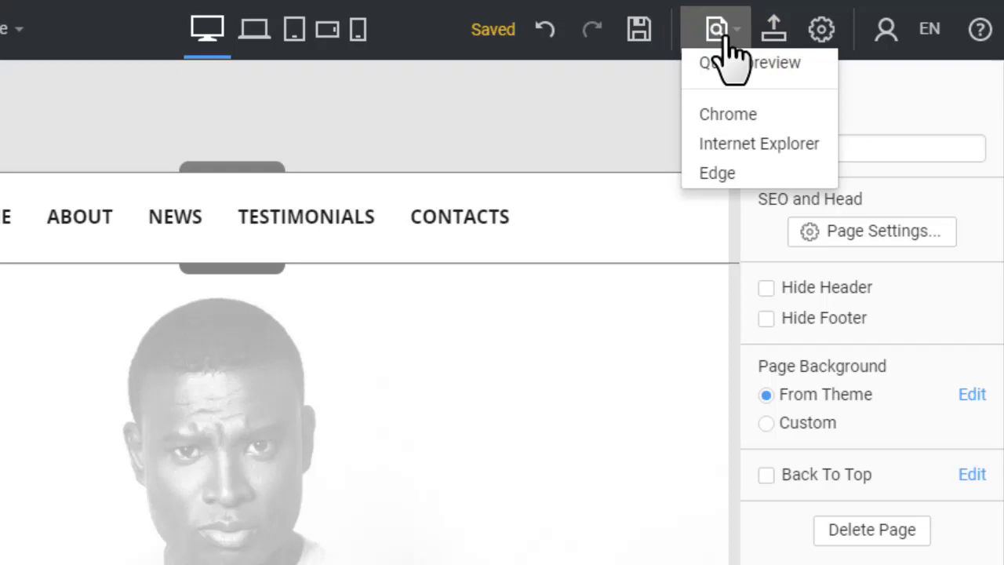
left_click(782, 125)
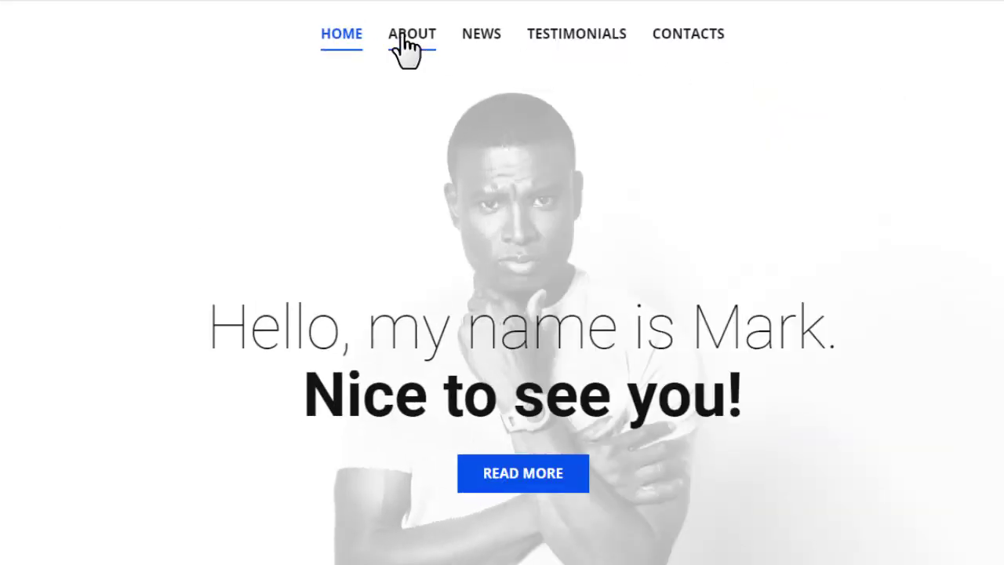
left_click(404, 39)
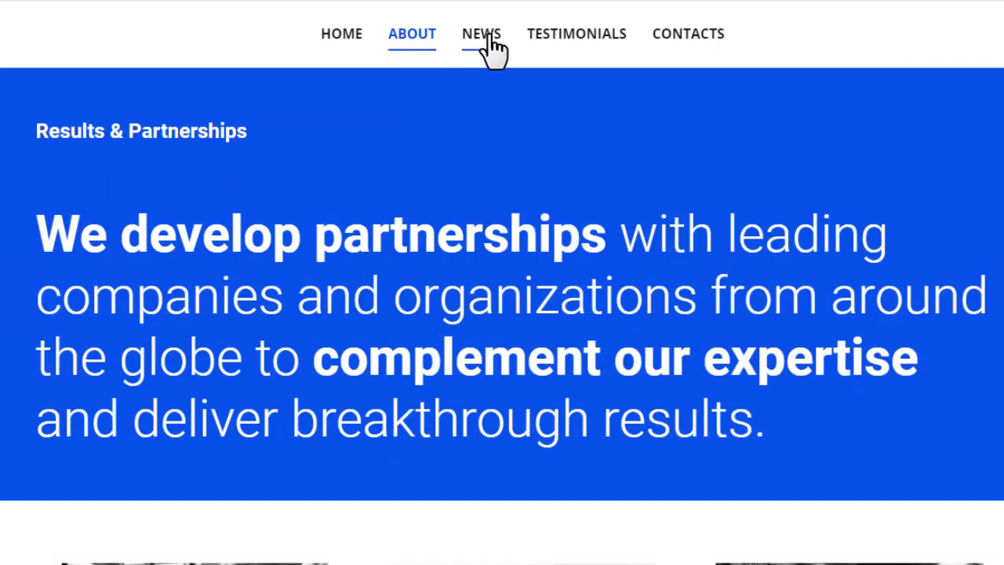
left_click(489, 37)
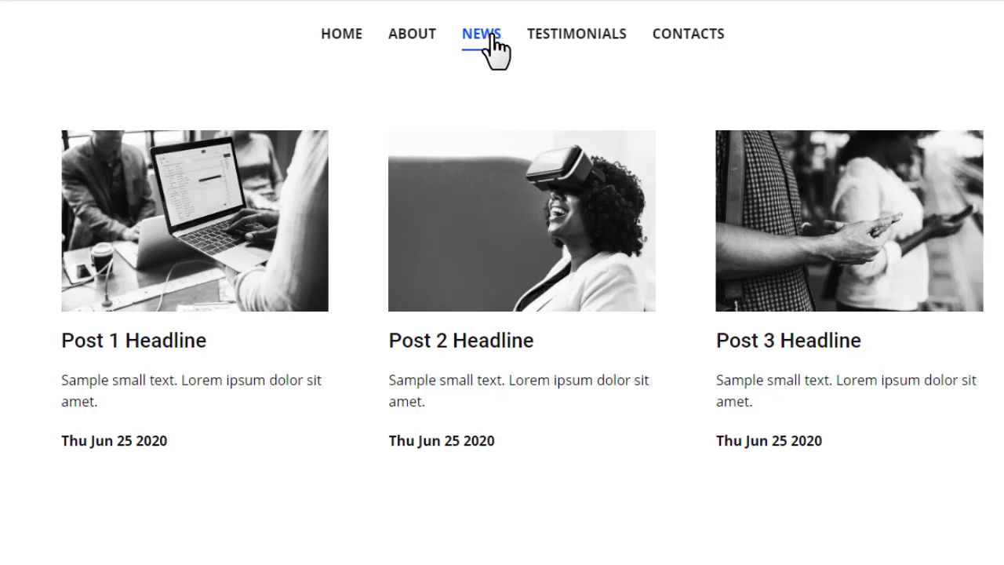
left_click(583, 45)
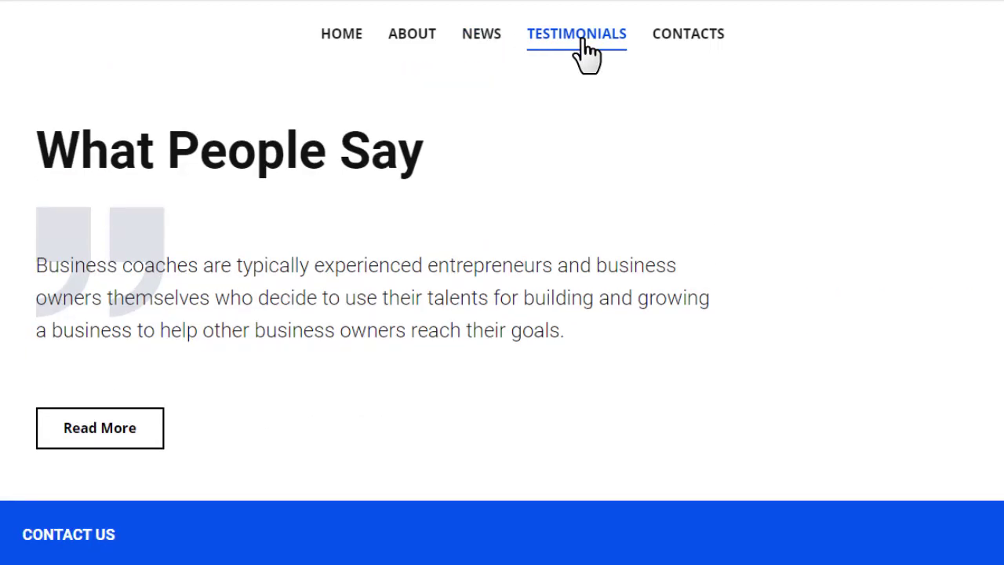
left_click(687, 51)
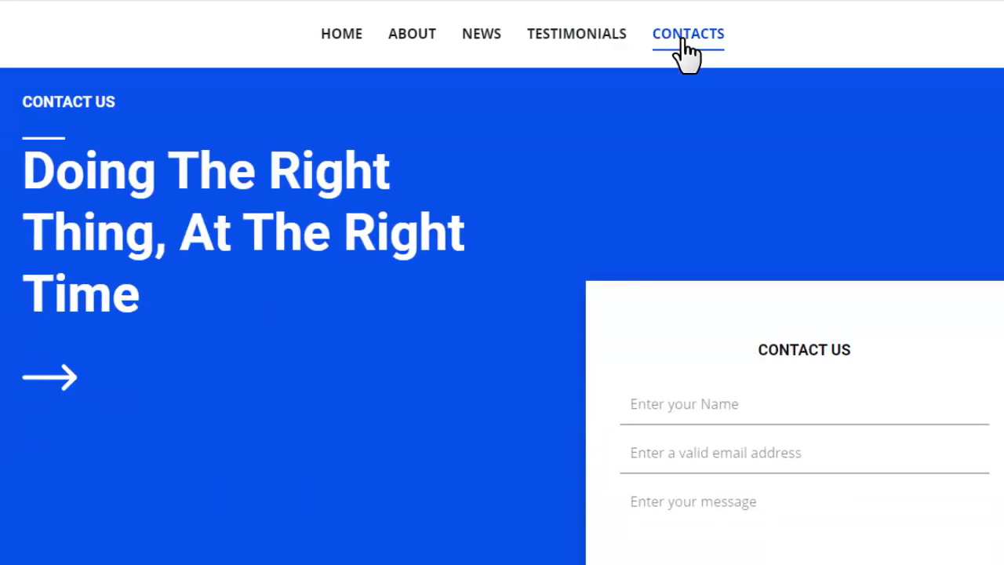
left_click(342, 43)
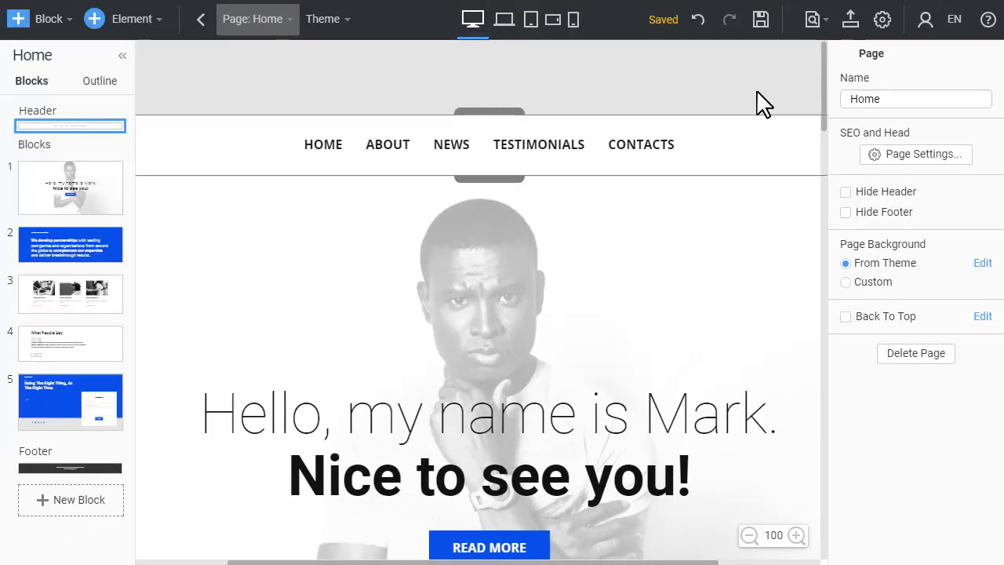
- Rename the hero block's (Block 1) anchor to 'home'
left_click(100, 188)
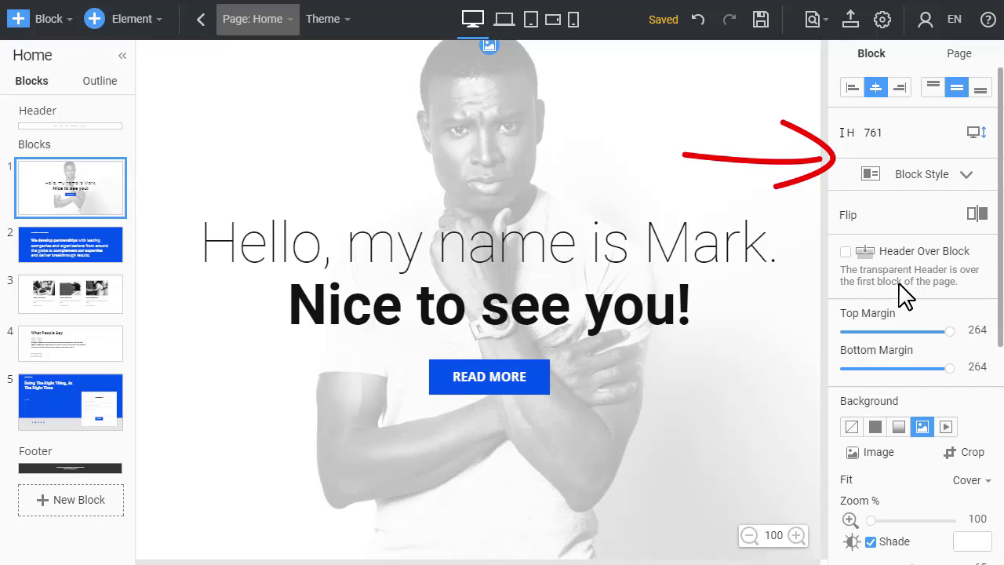
scroll(906, 297, "down", 2)
scroll(906, 296, "down", 3)
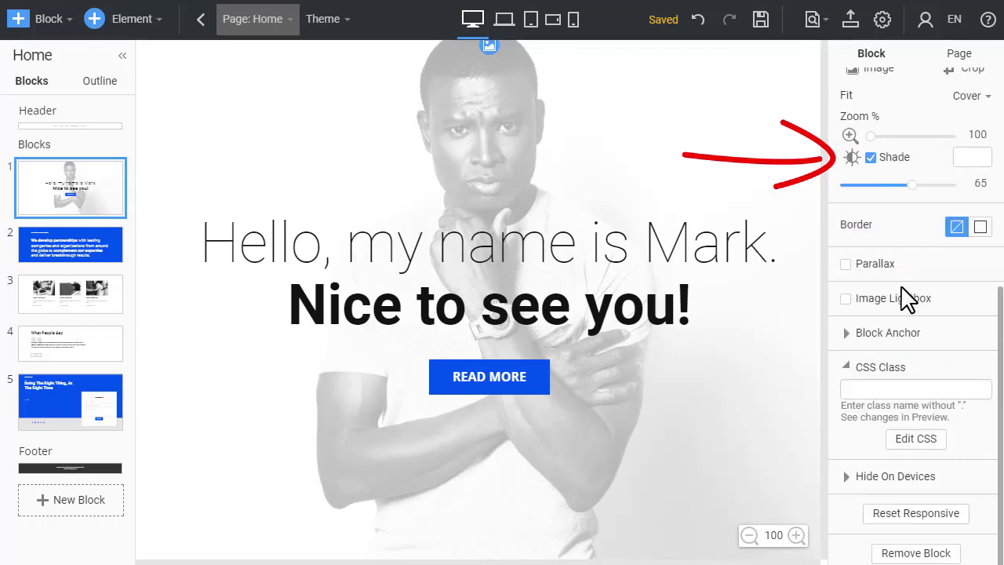
left_click(851, 337)
double_click(945, 356)
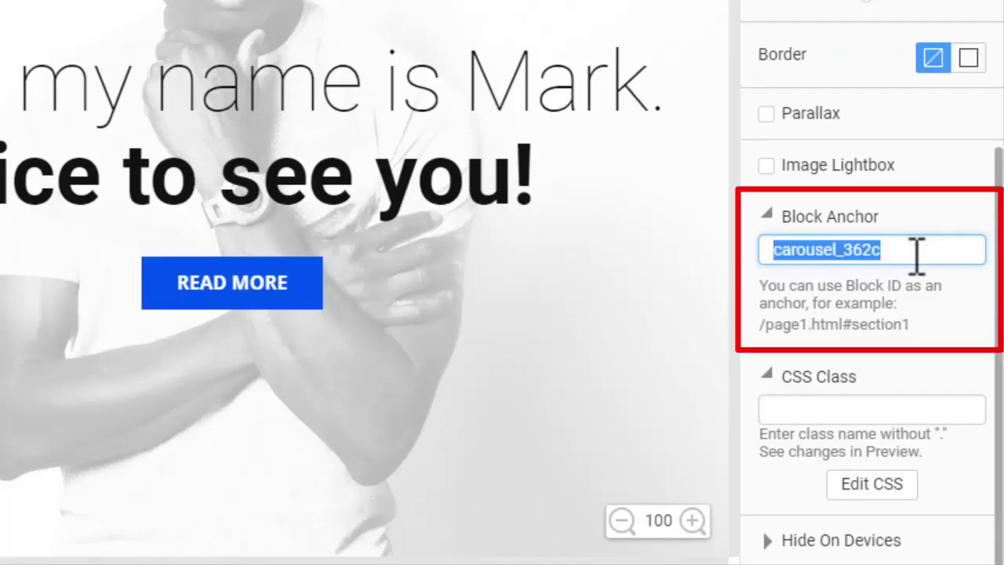
type("home")
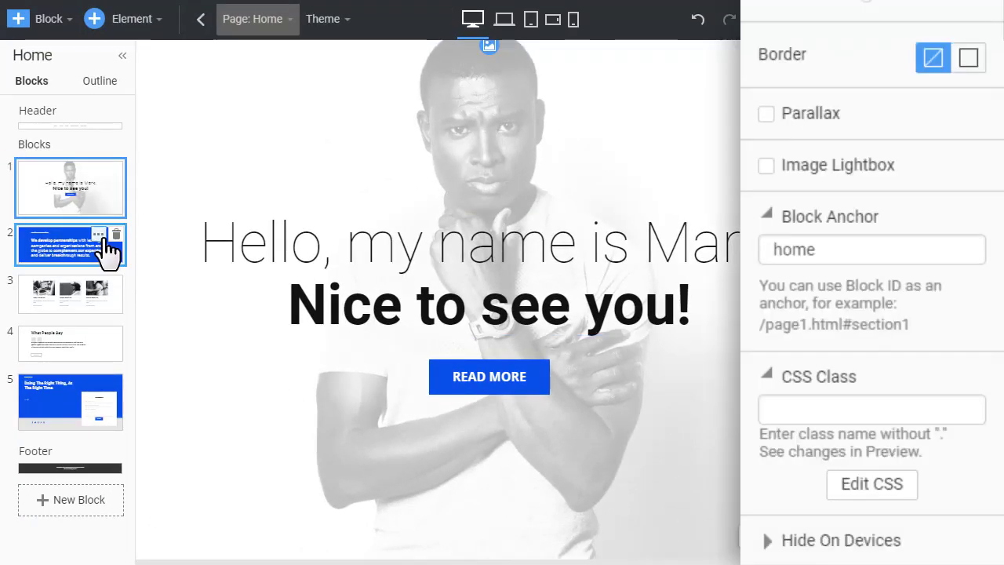
- Rename the partnerships block's (Block 2) anchor to 'about'
left_click(99, 234)
left_click(62, 243)
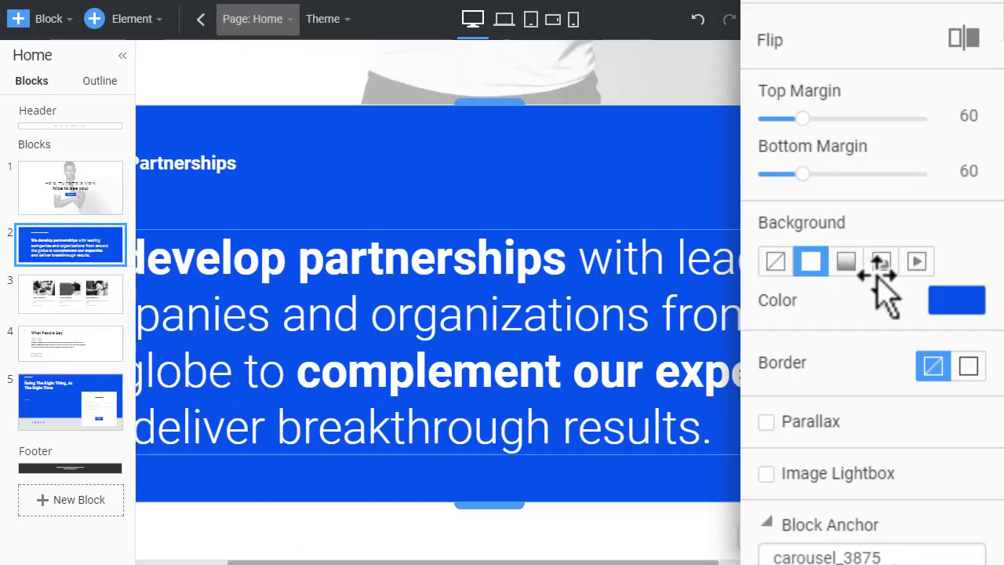
scroll(871, 333, "down", 3)
double_click(890, 328)
type("about")
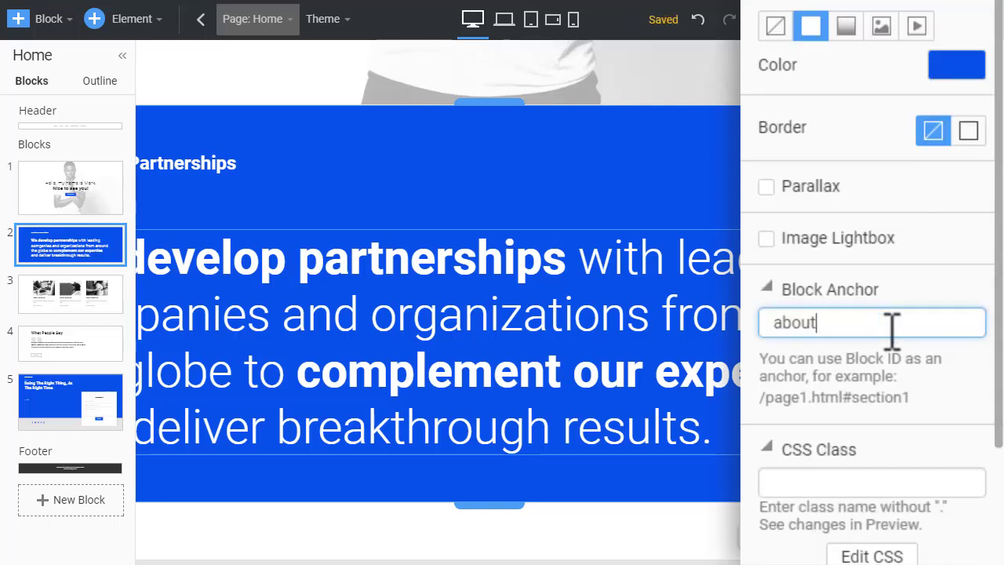
- Rename the contact-form block's anchor to 'contacts'
left_click(50, 410)
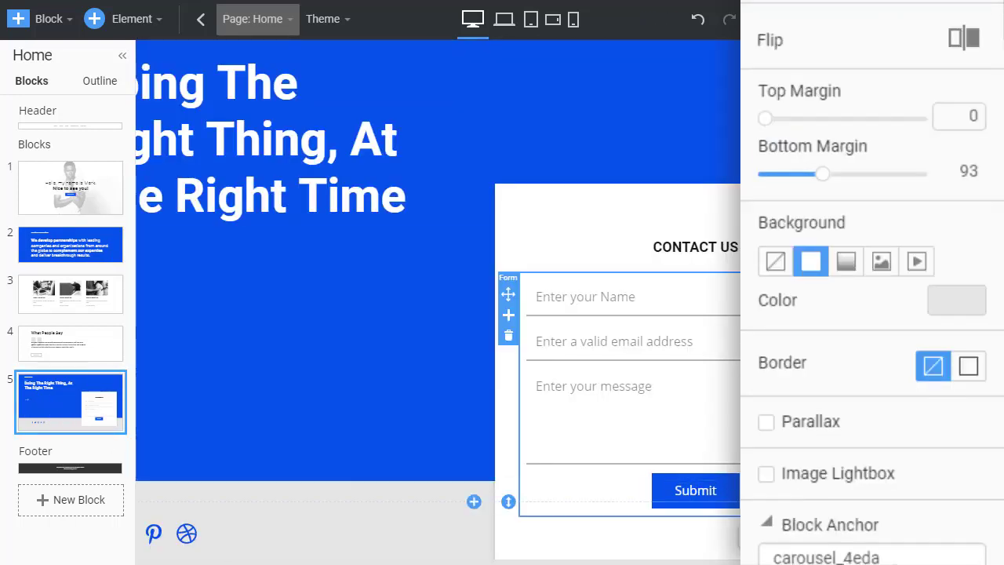
scroll(871, 448, "down", 2)
left_click_drag(872, 448, 749, 442)
type("contac")
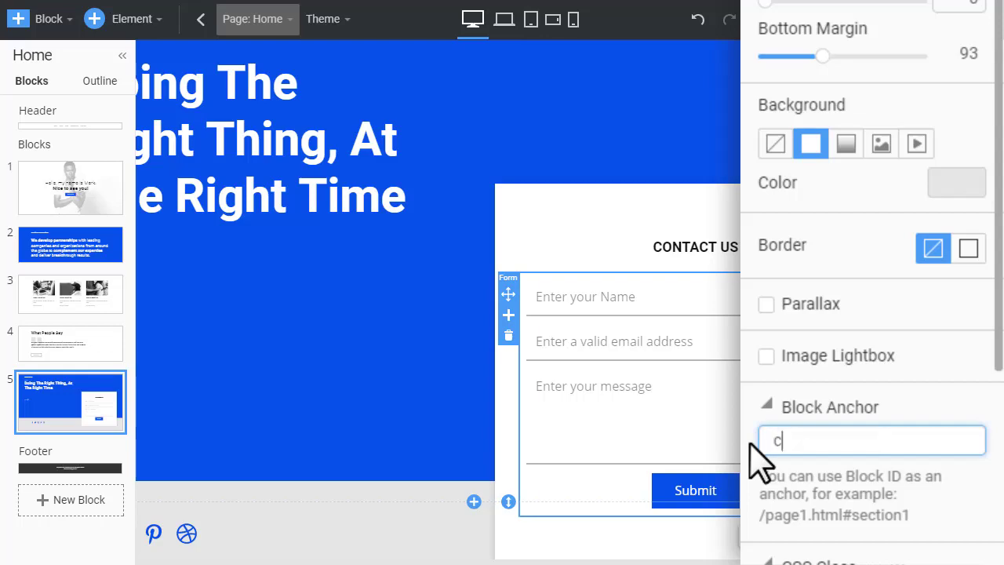
type("ts")
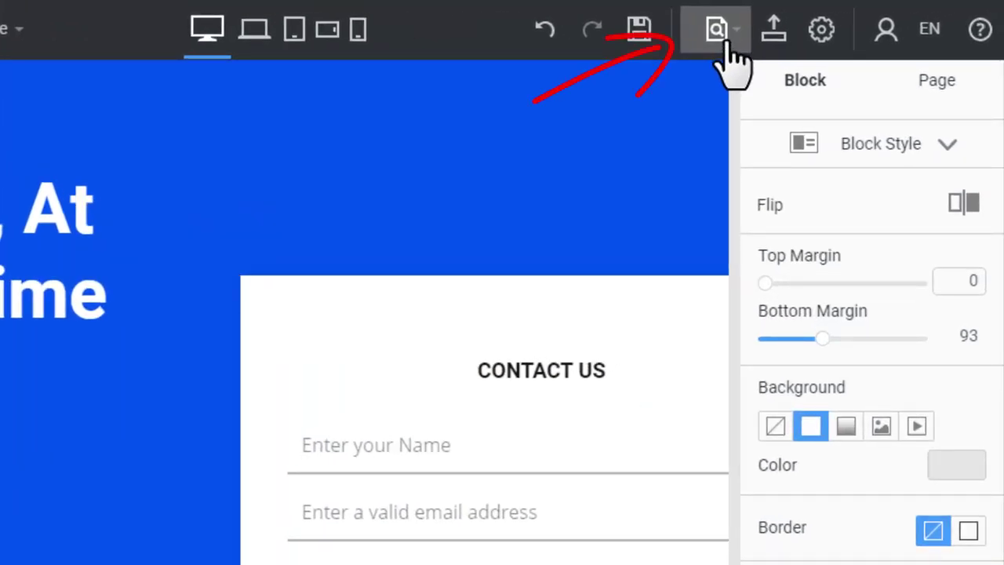
- Preview the updated site in Chrome and check that ABOUT and NEWS link to #about and #news
left_click(726, 47)
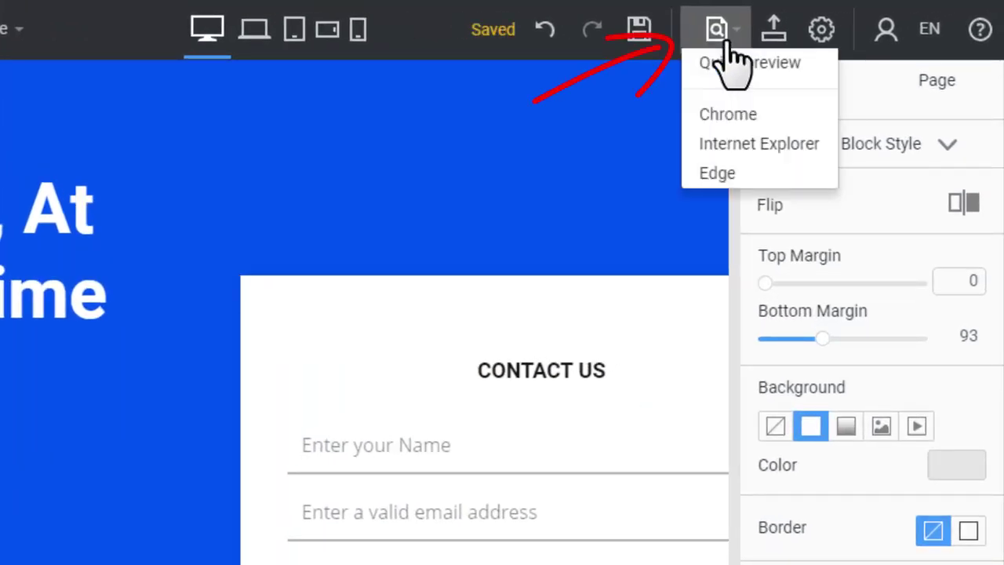
left_click(772, 116)
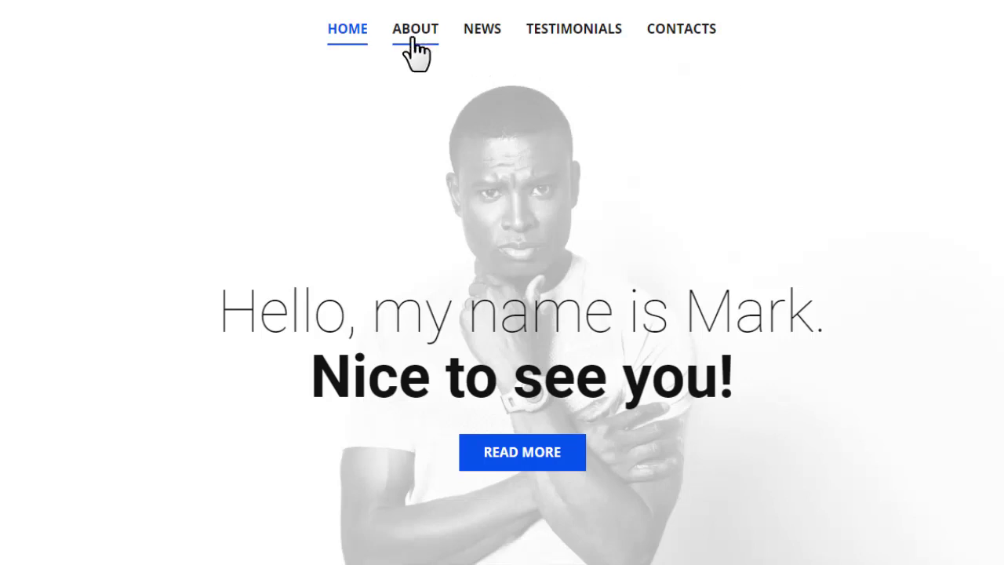
mouse_move(413, 35)
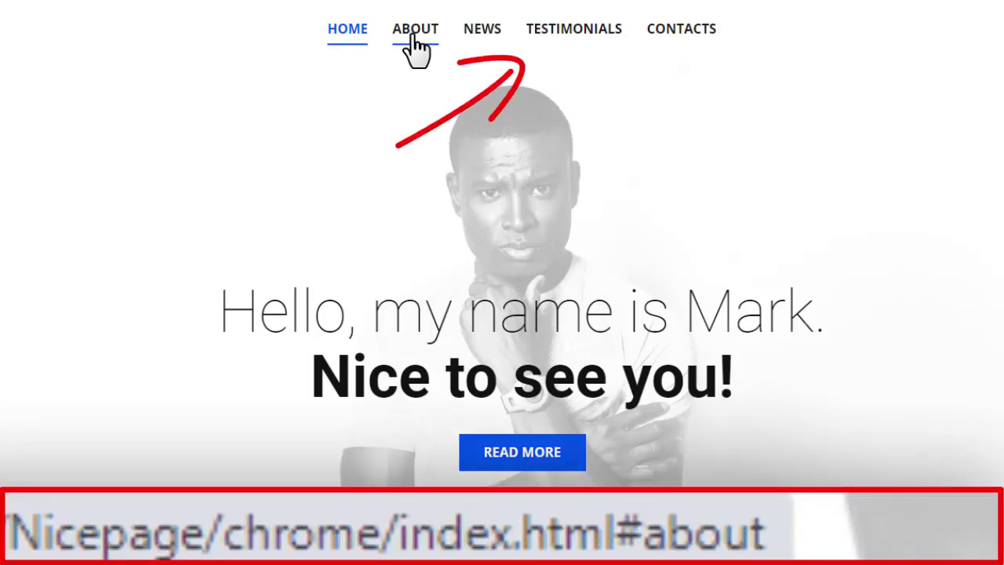
mouse_move(489, 39)
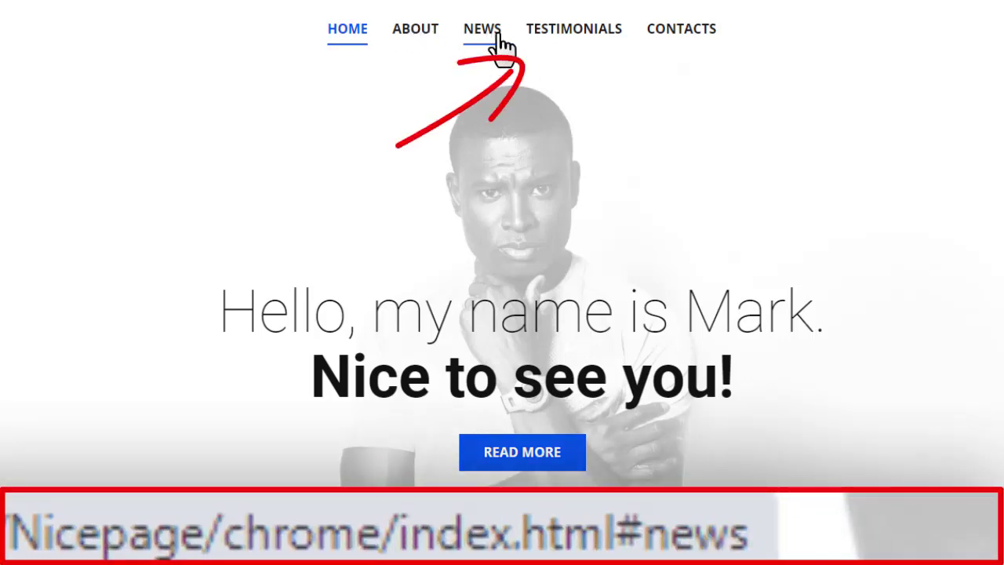